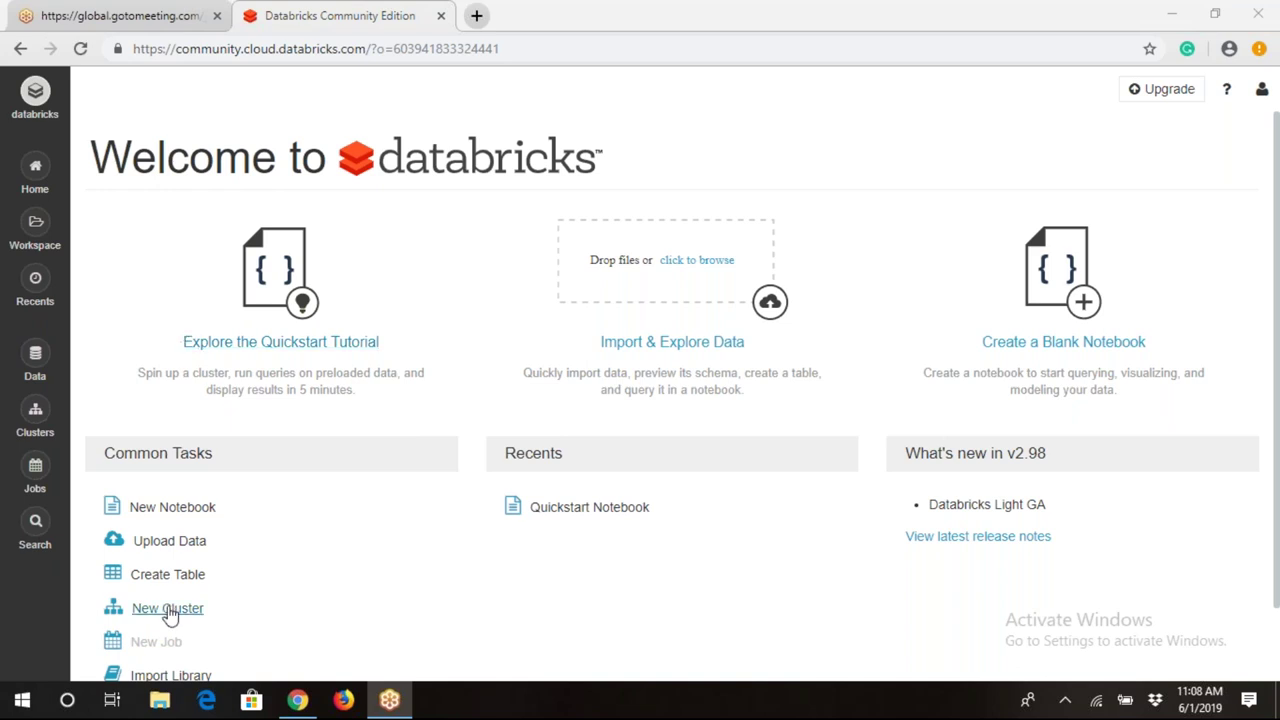
Step: Create a new cluster named Cha1 with Databricks Runtime 5.3 (Scala 2.11, Spark 2.4.0) and Python 3
click(34, 425)
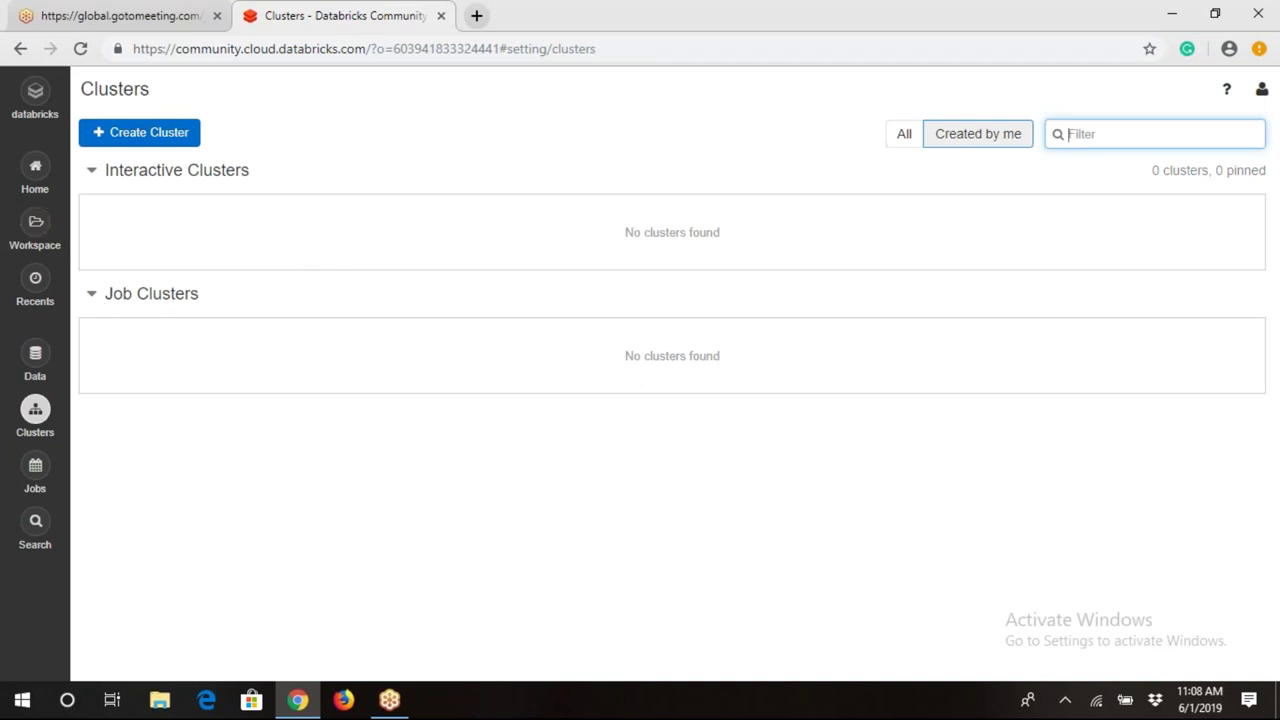
click(171, 142)
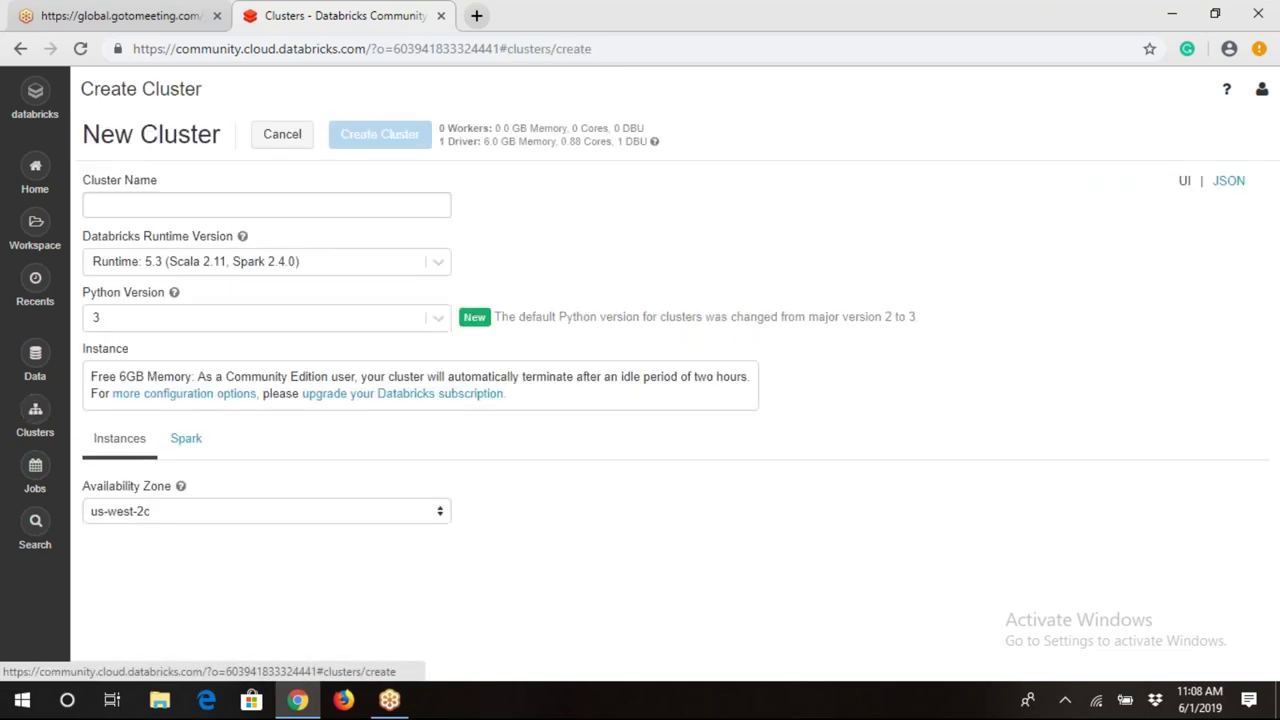
click(299, 203)
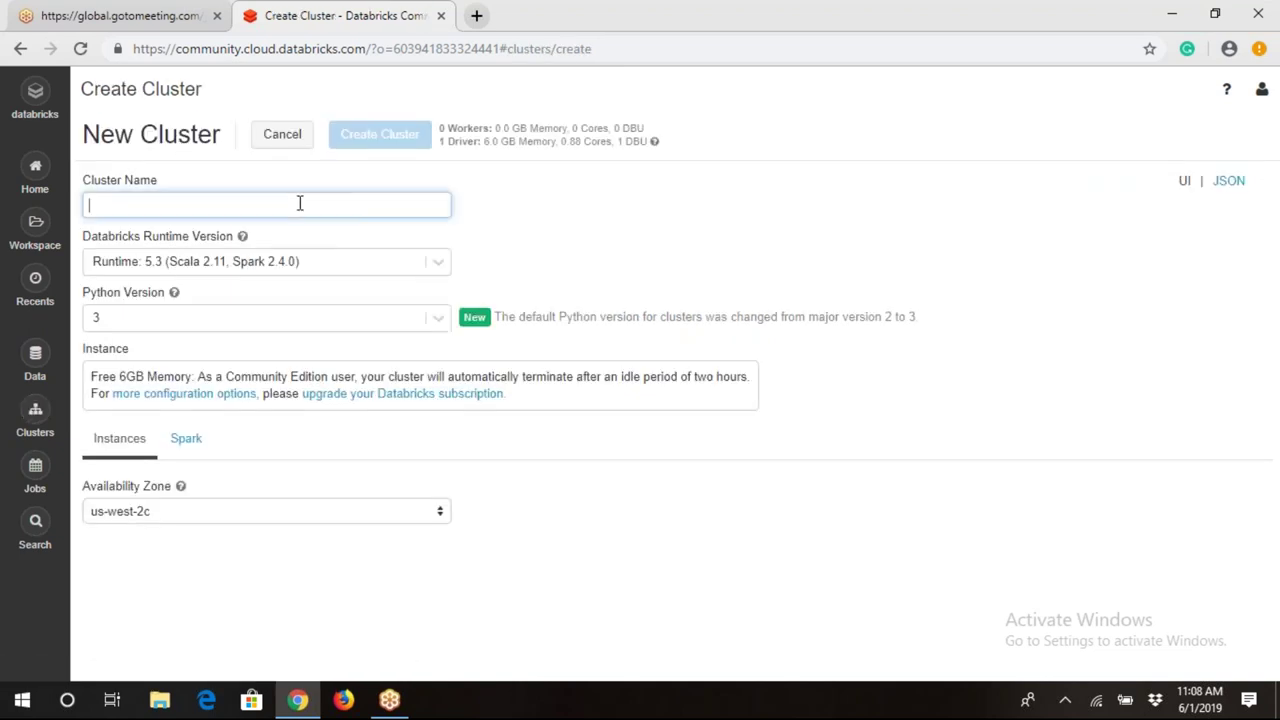
text(C)
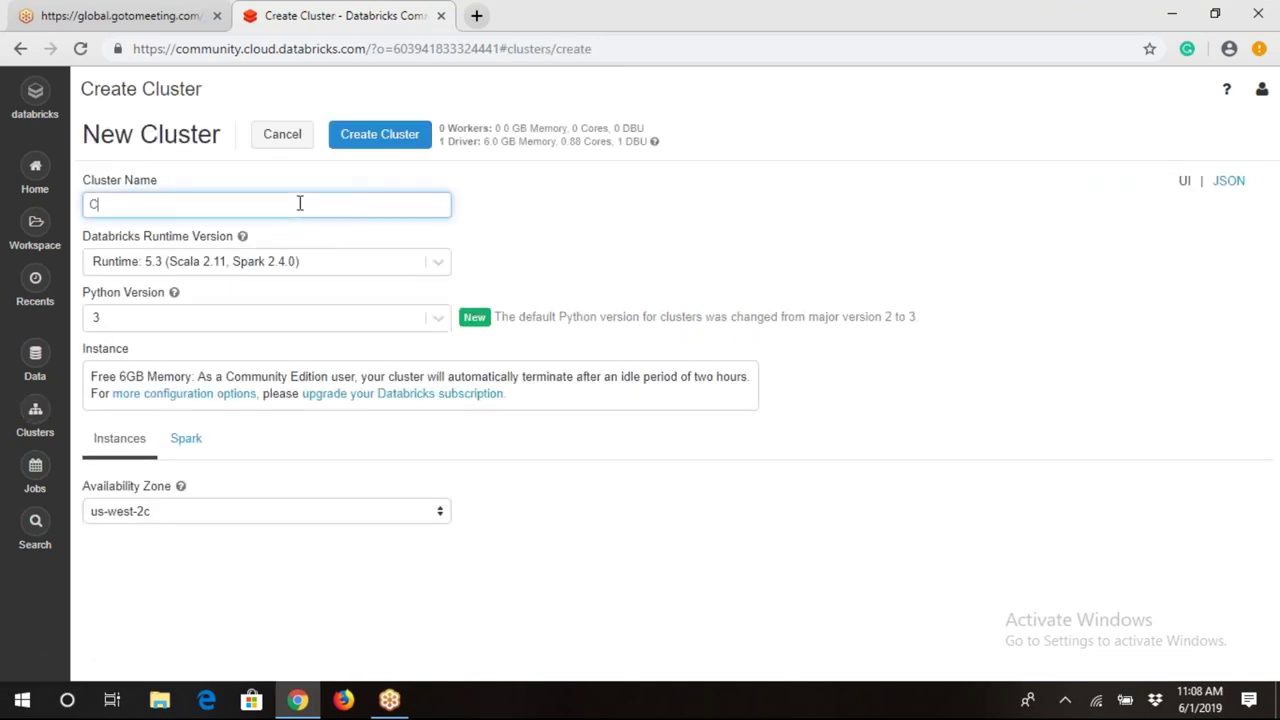
text(ha1)
click(265, 261)
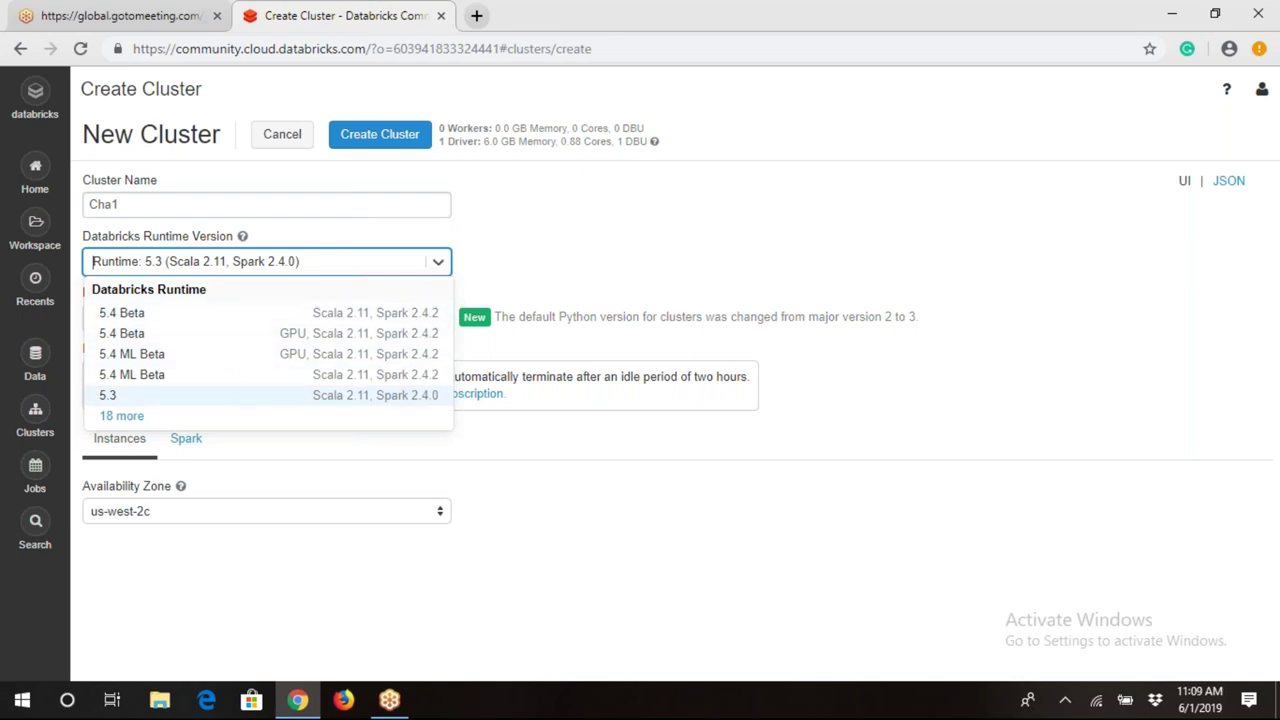
click(577, 494)
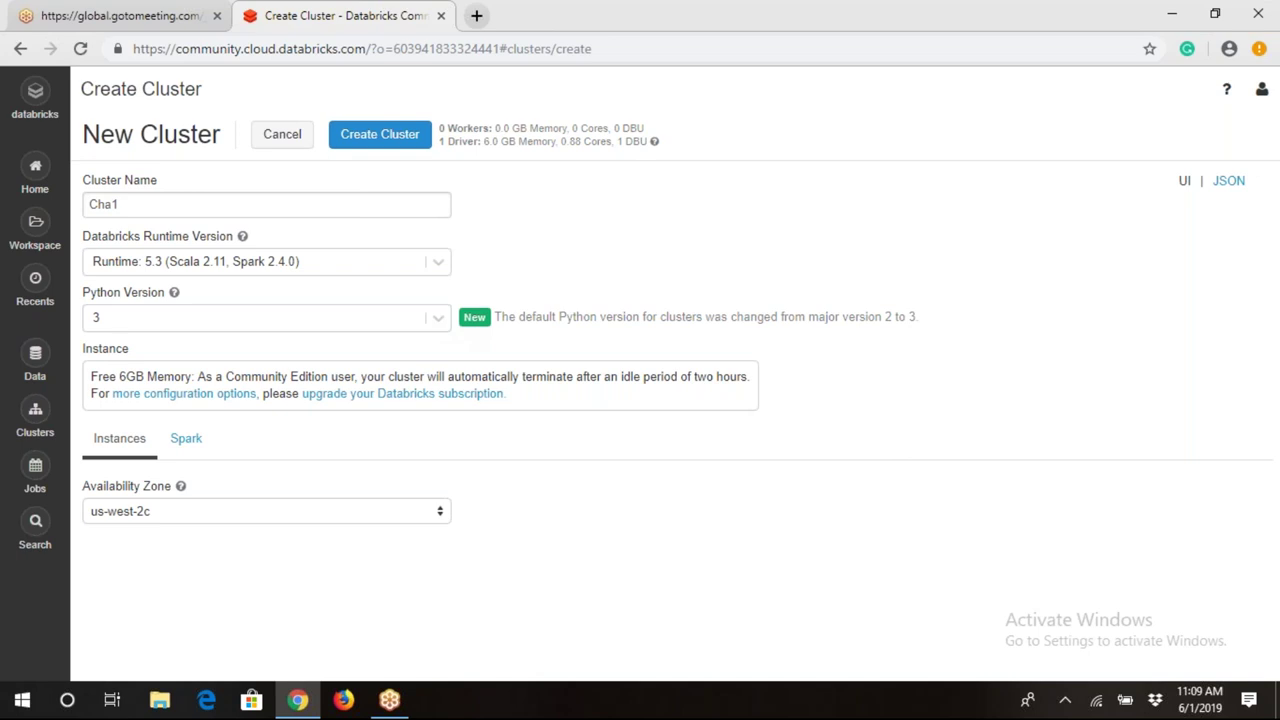
click(398, 144)
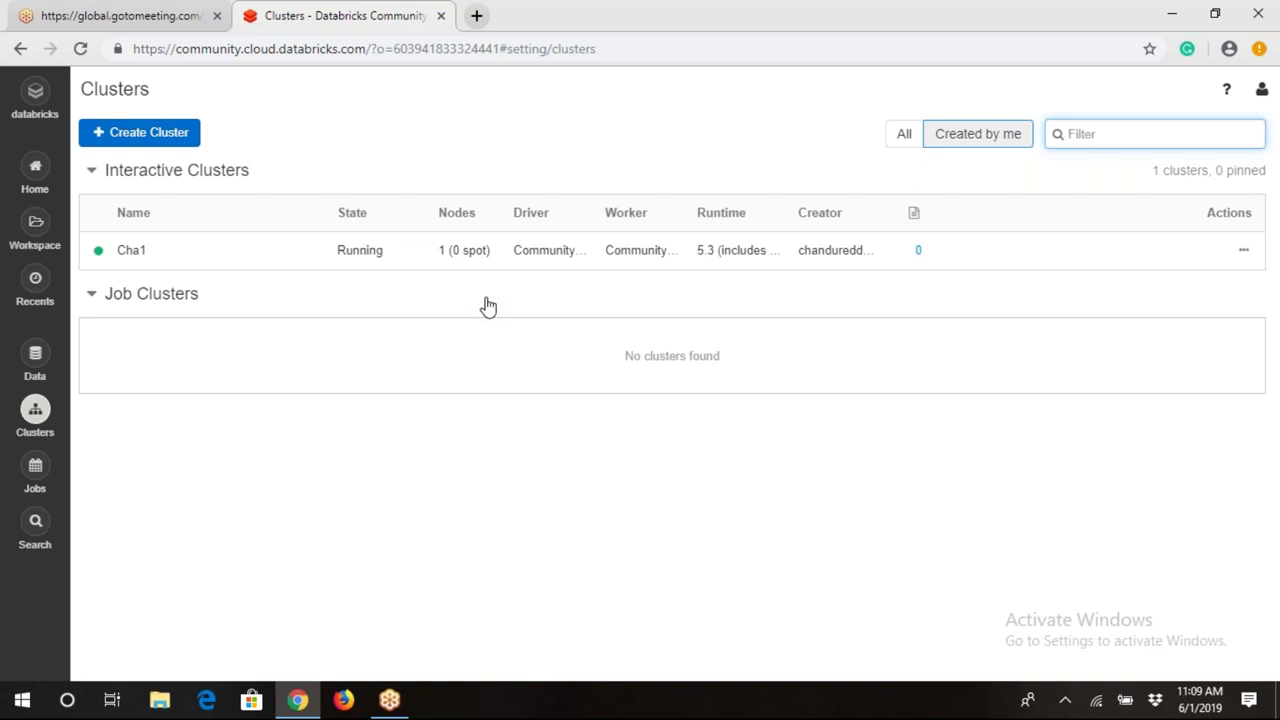
Step: Inspect the Cha1 cluster's configuration page and its Terminate option, dismissing the termination request
click(99, 255)
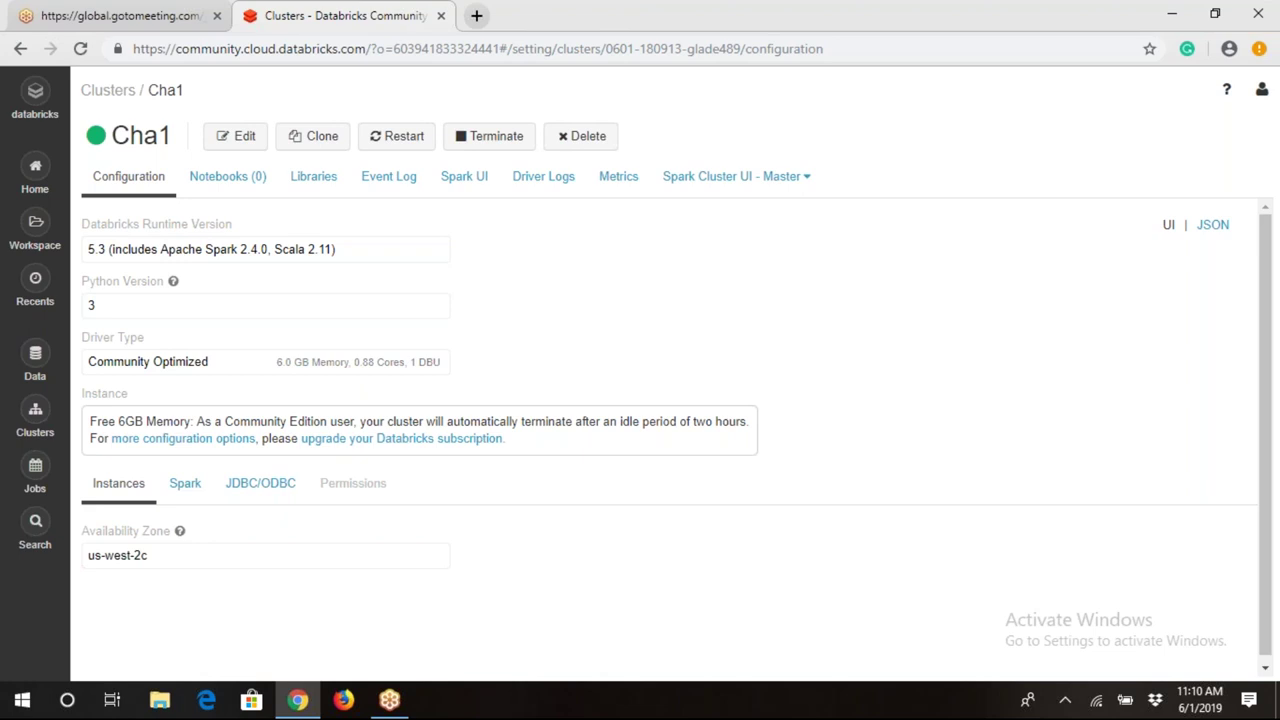
click(494, 145)
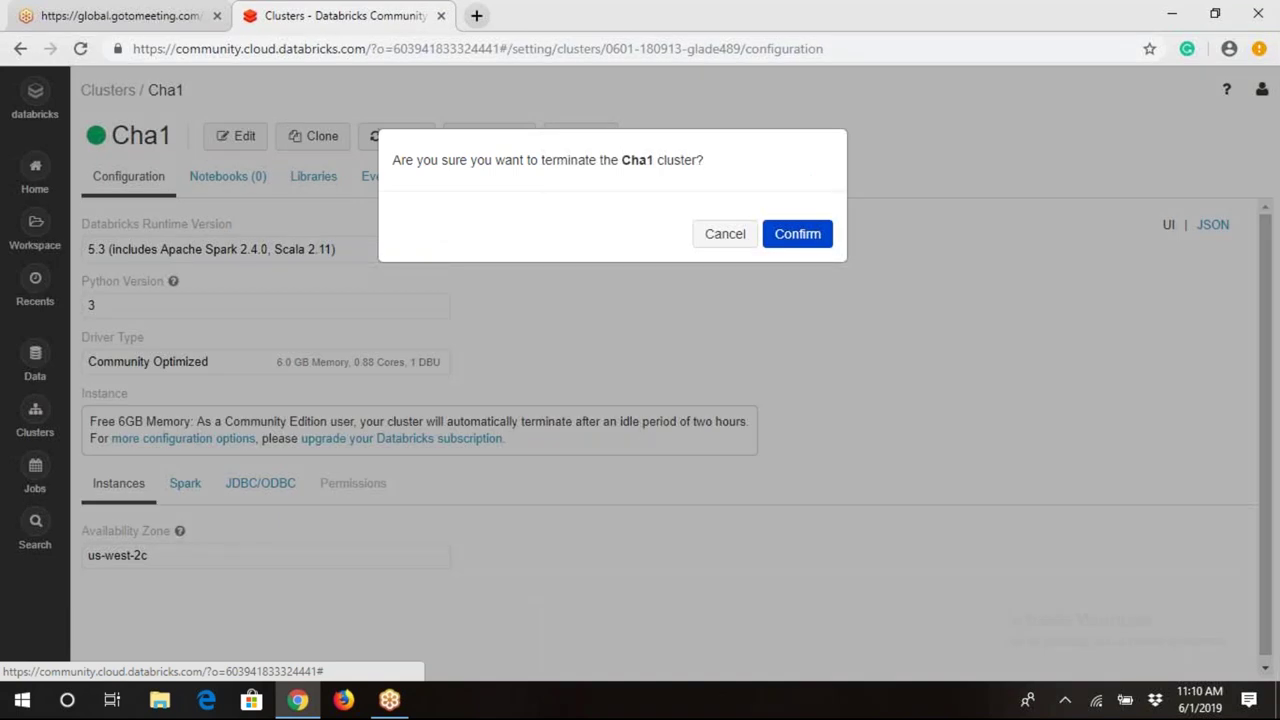
click(725, 235)
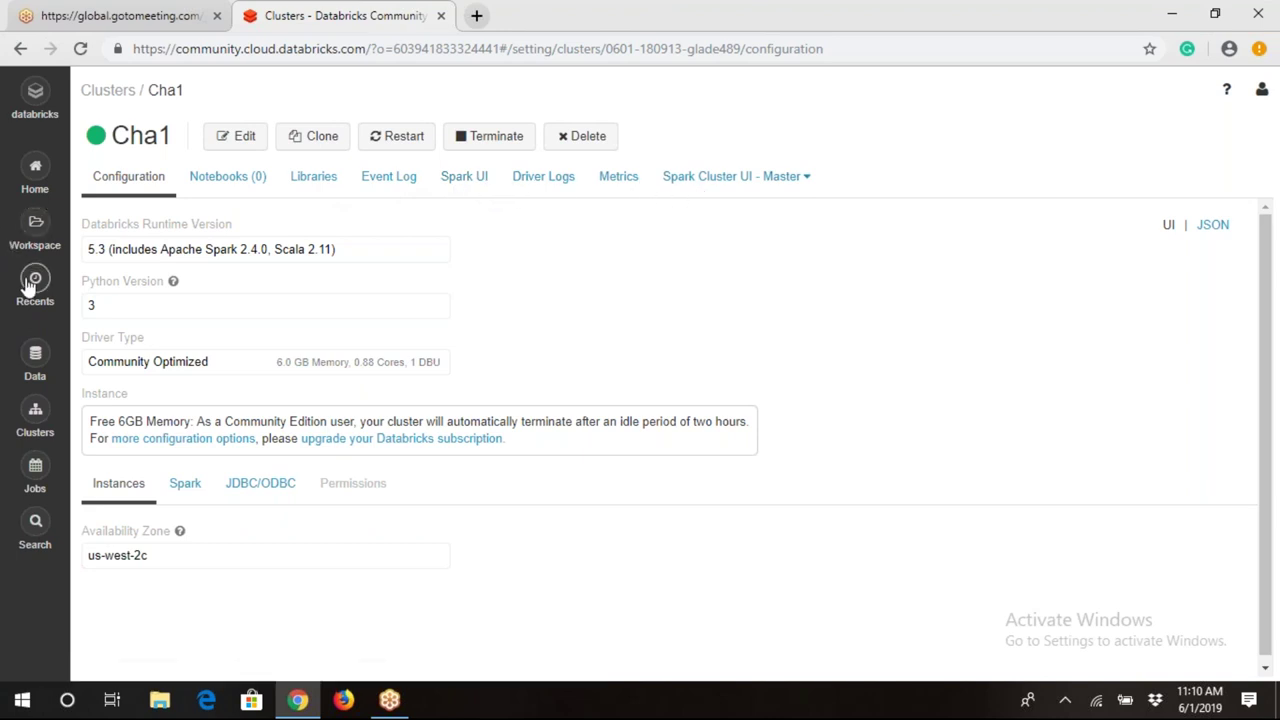
Step: Create a notebook named Chan1 from the Databricks start page, using Scala as the language and the Cha1 cluster
click(35, 170)
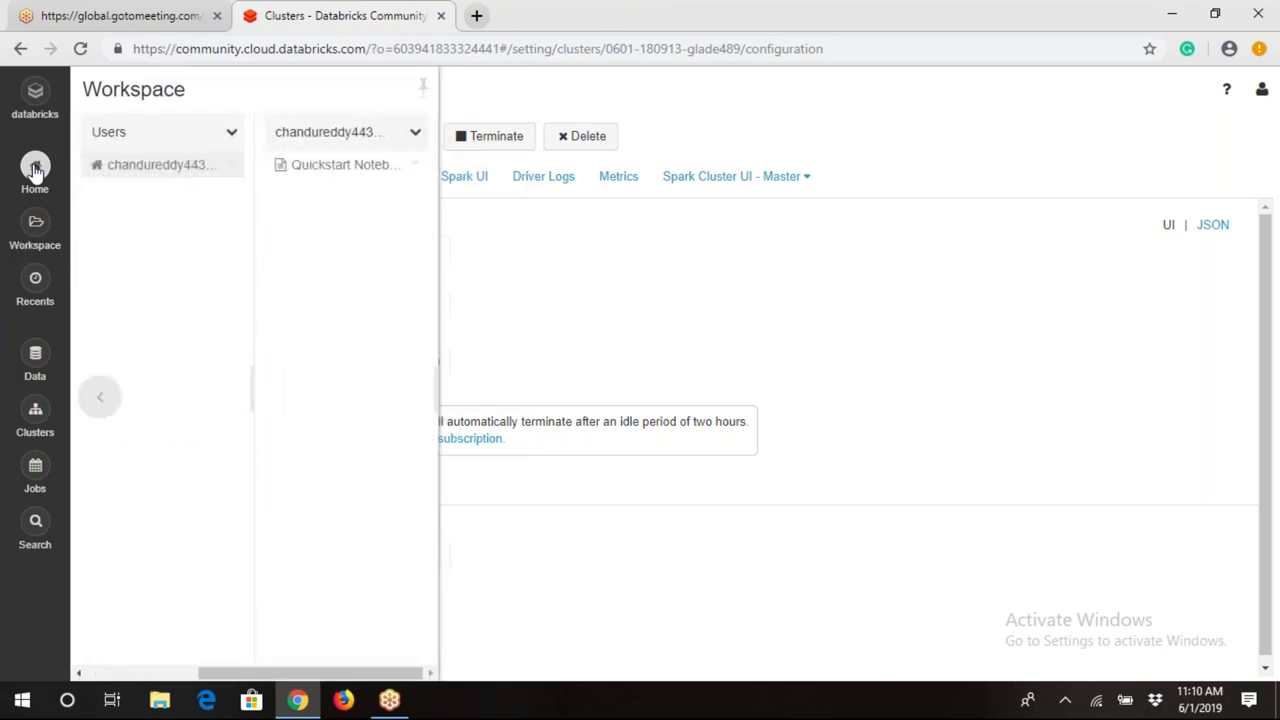
click(35, 100)
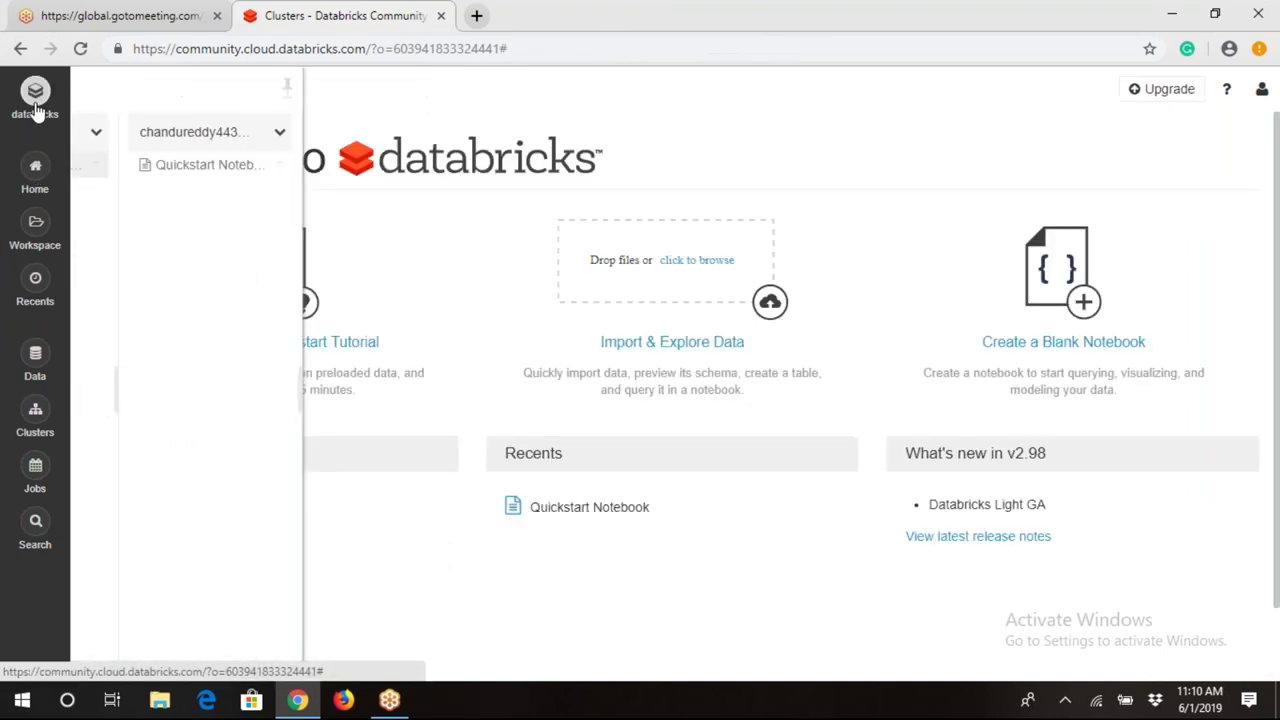
click(177, 508)
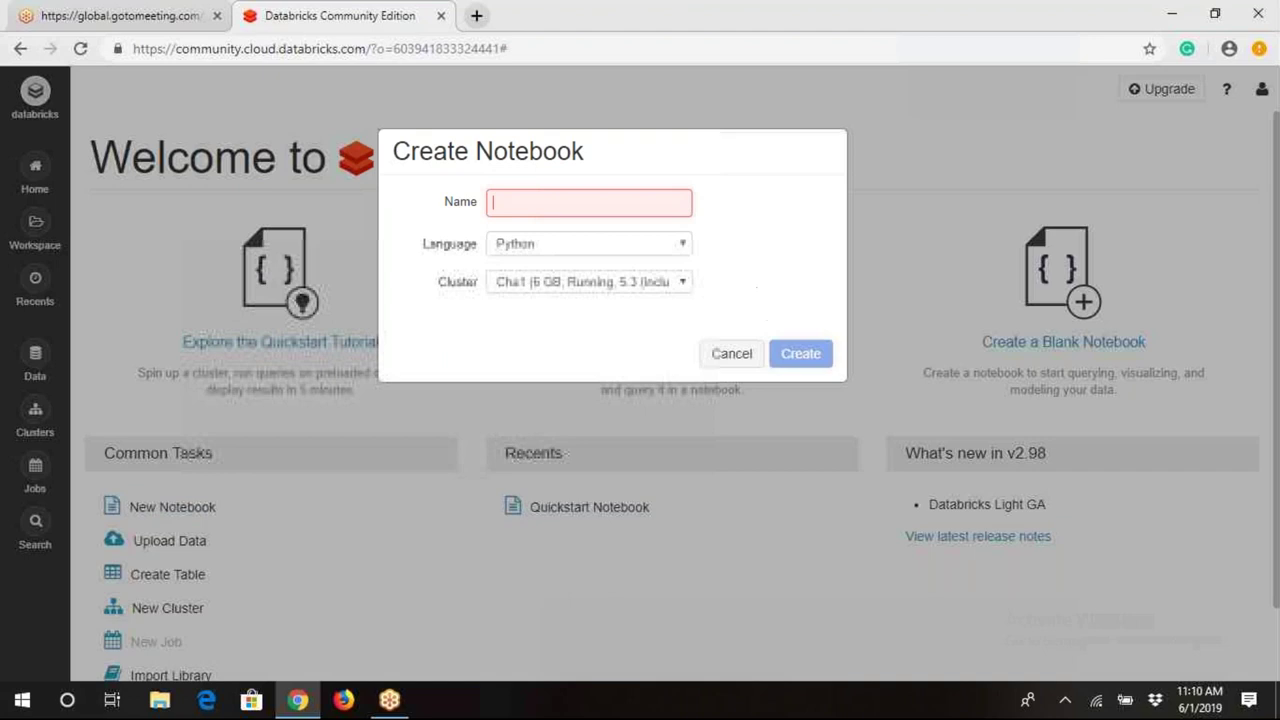
click(549, 216)
text(C)
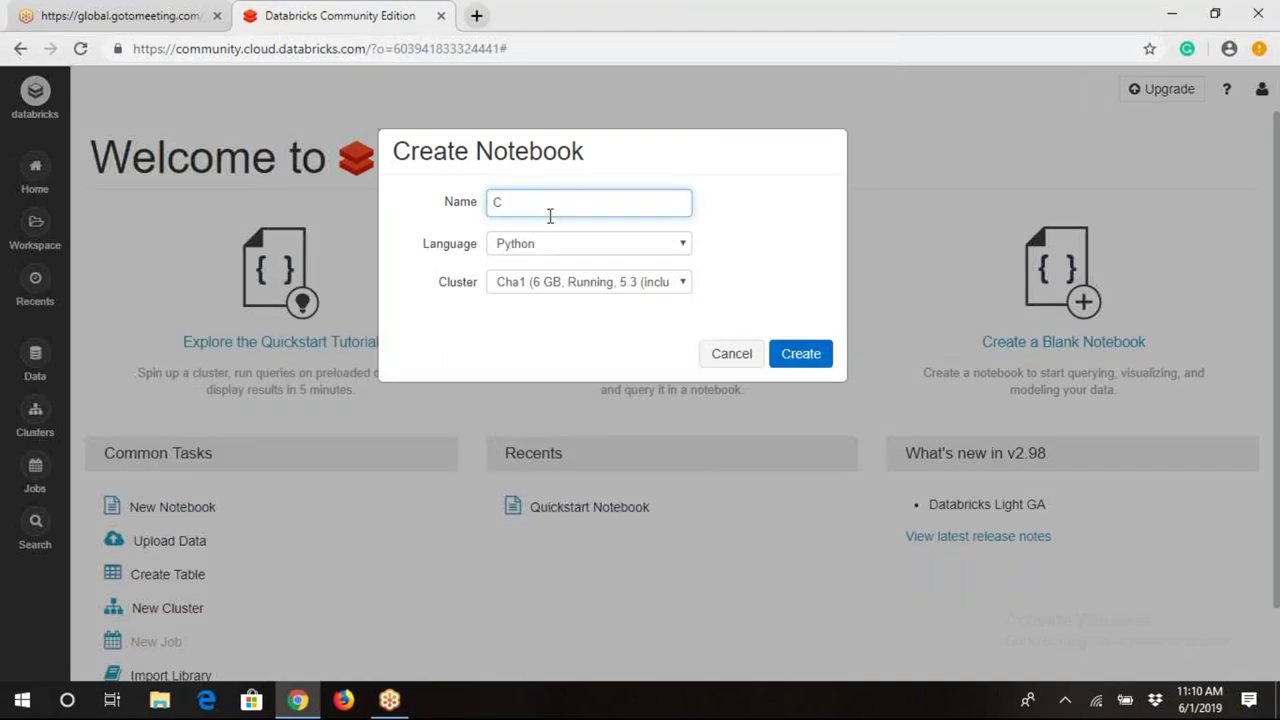
text(han1)
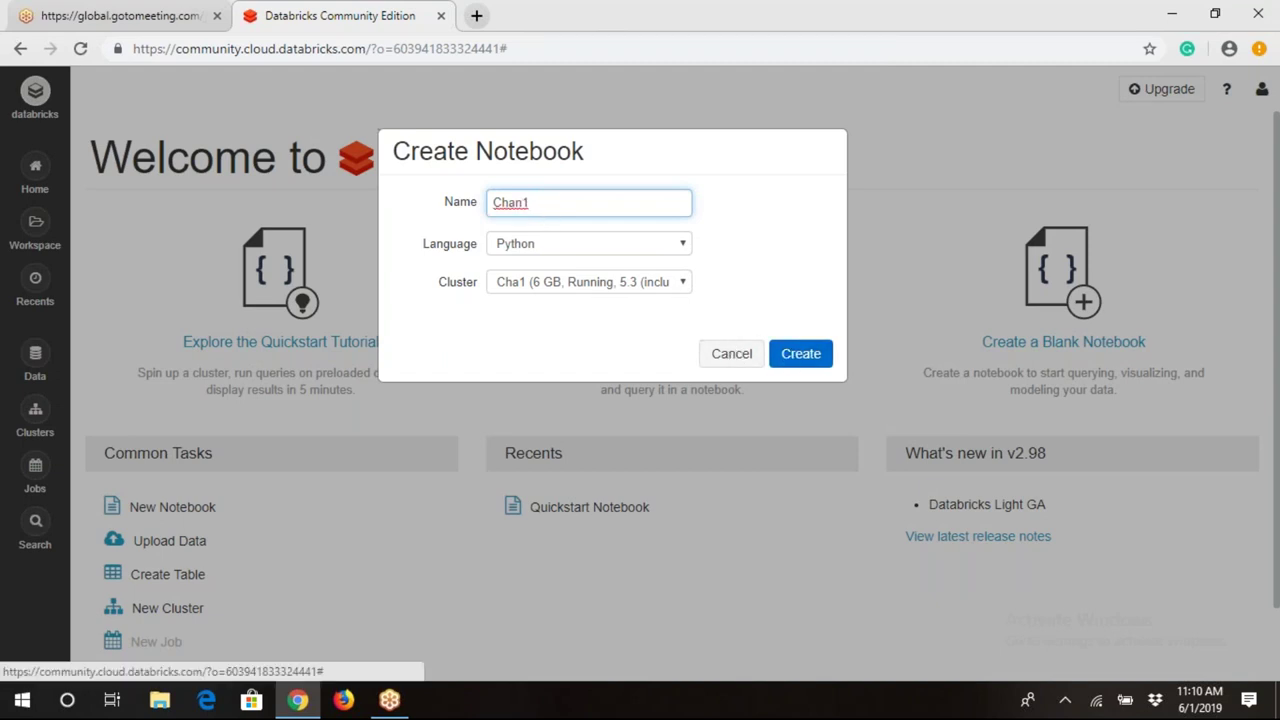
click(680, 252)
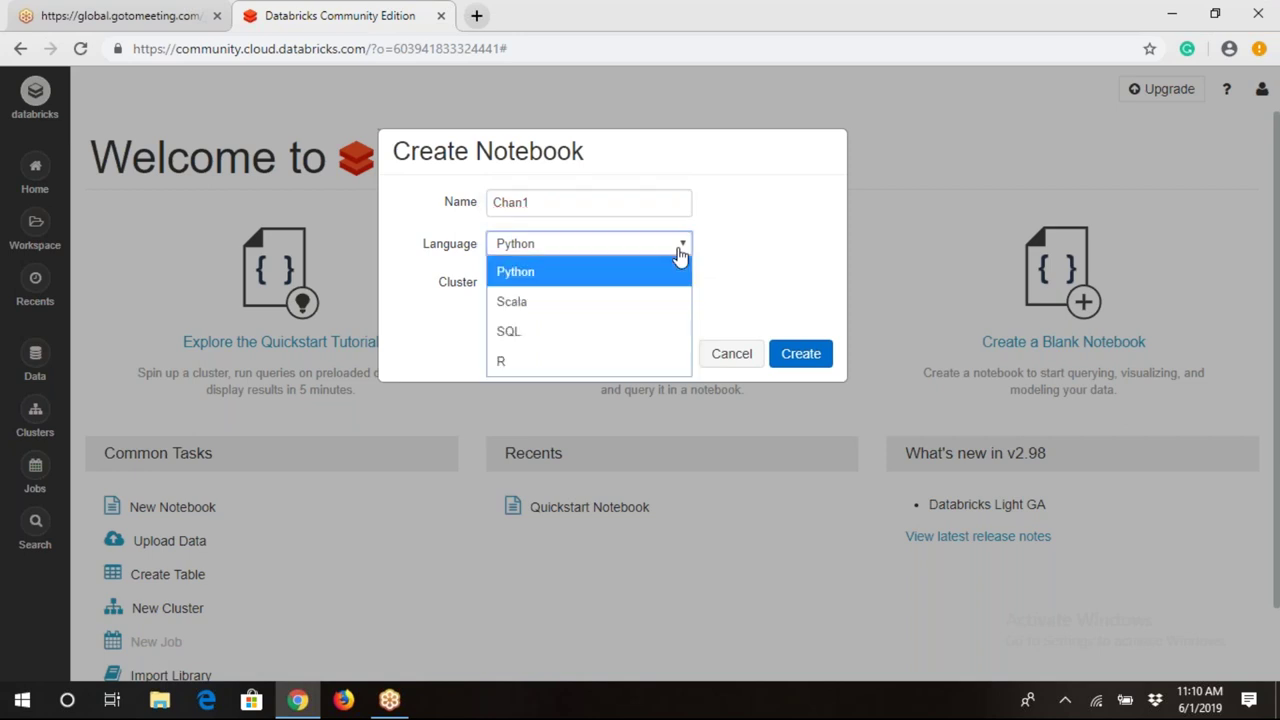
key(Down)
key(Return)
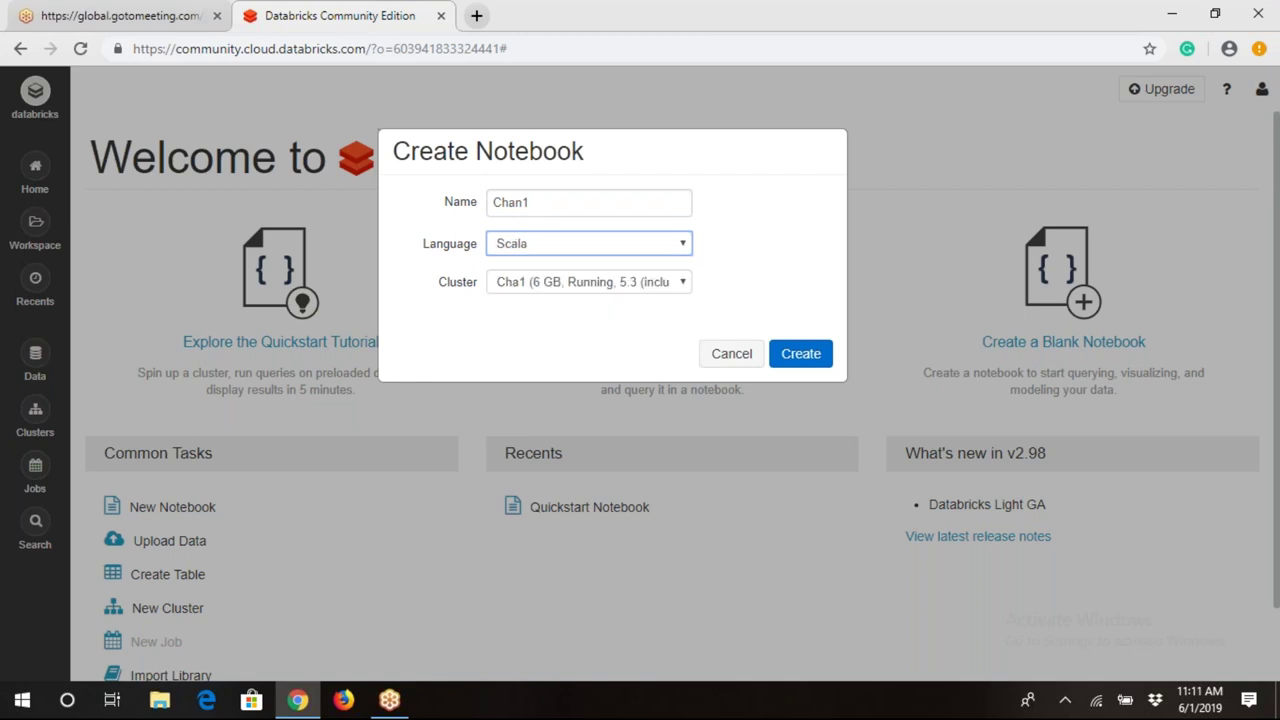
click(806, 360)
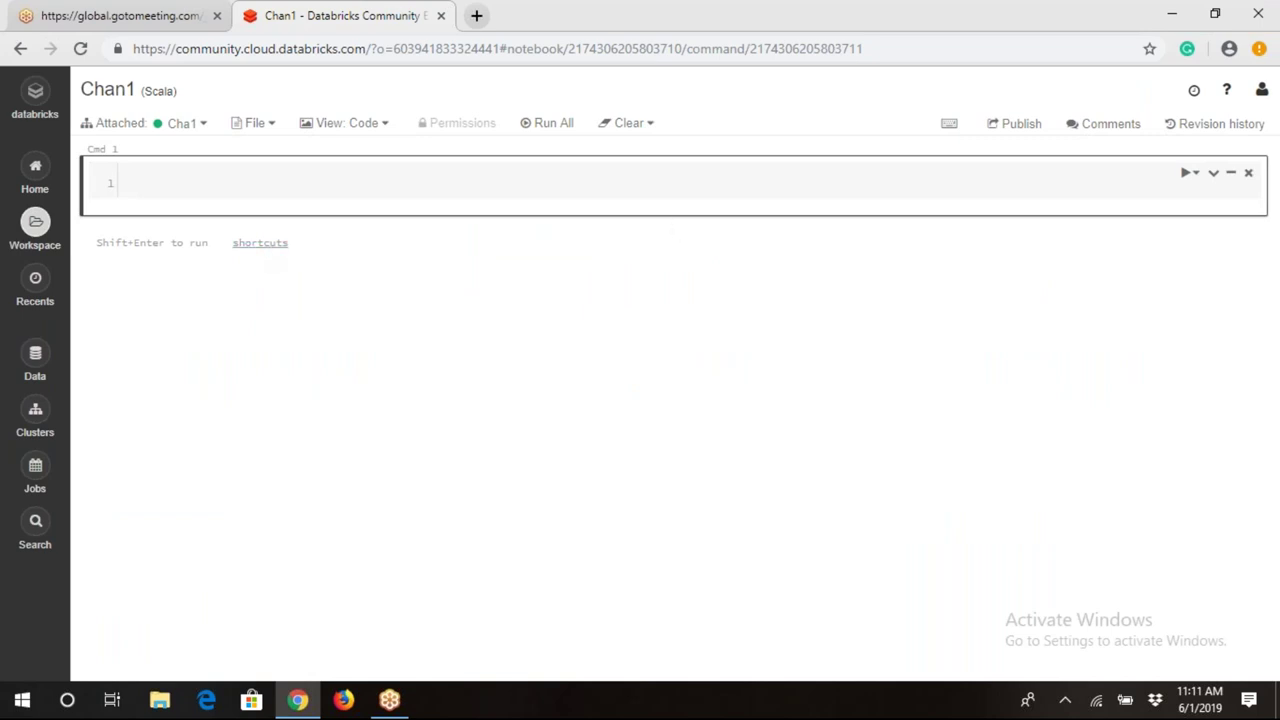
click(383, 126)
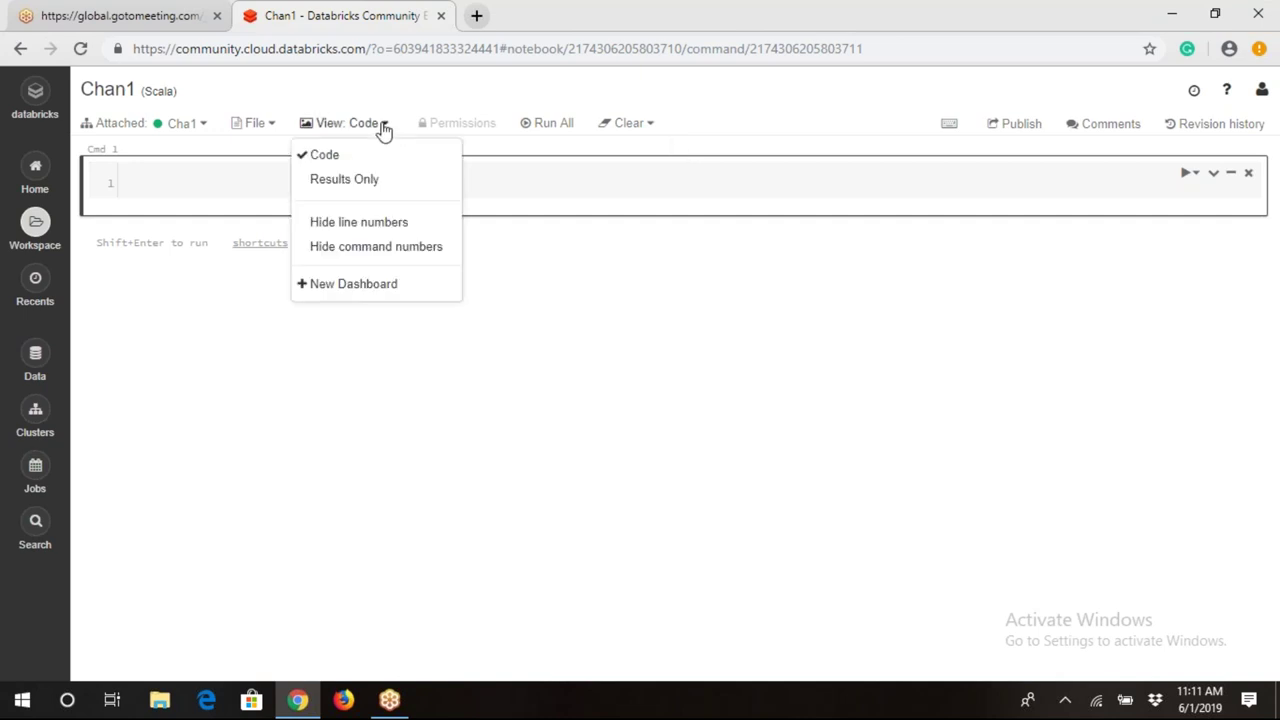
key(Escape)
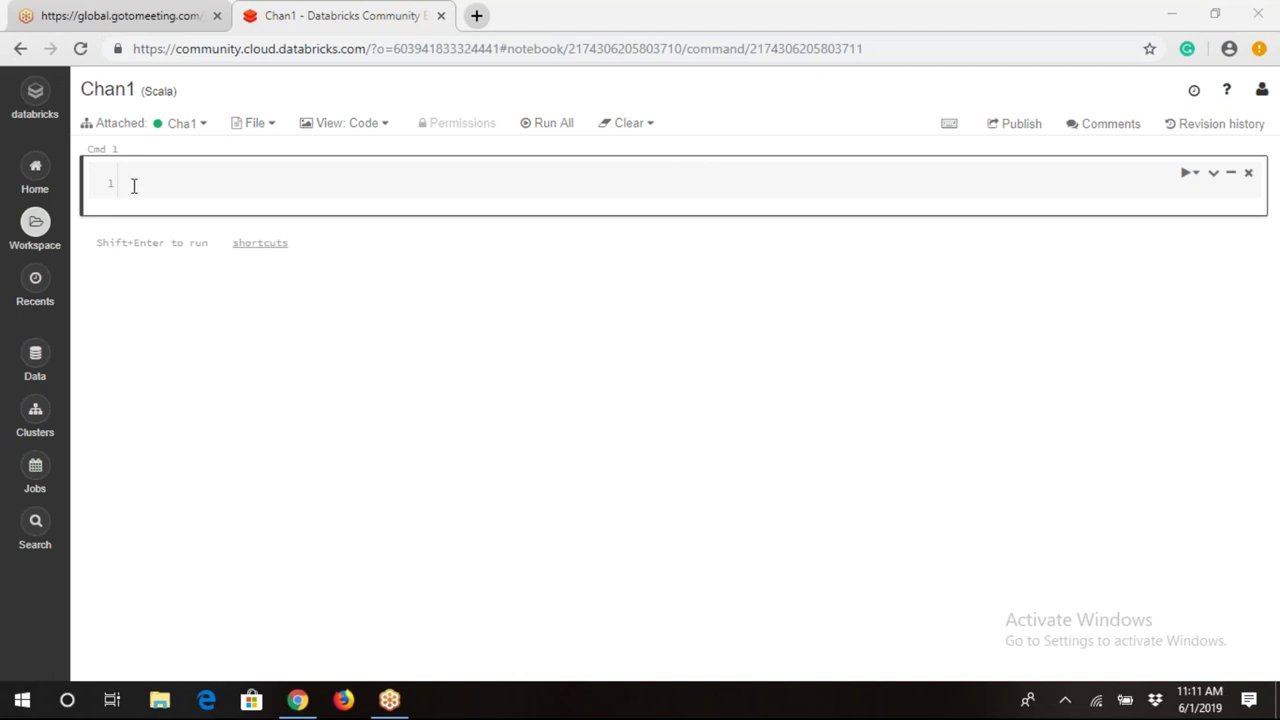
Step: Enter spark-sell in the first cell of the Chan1 notebook and run all of its commands
click(132, 184)
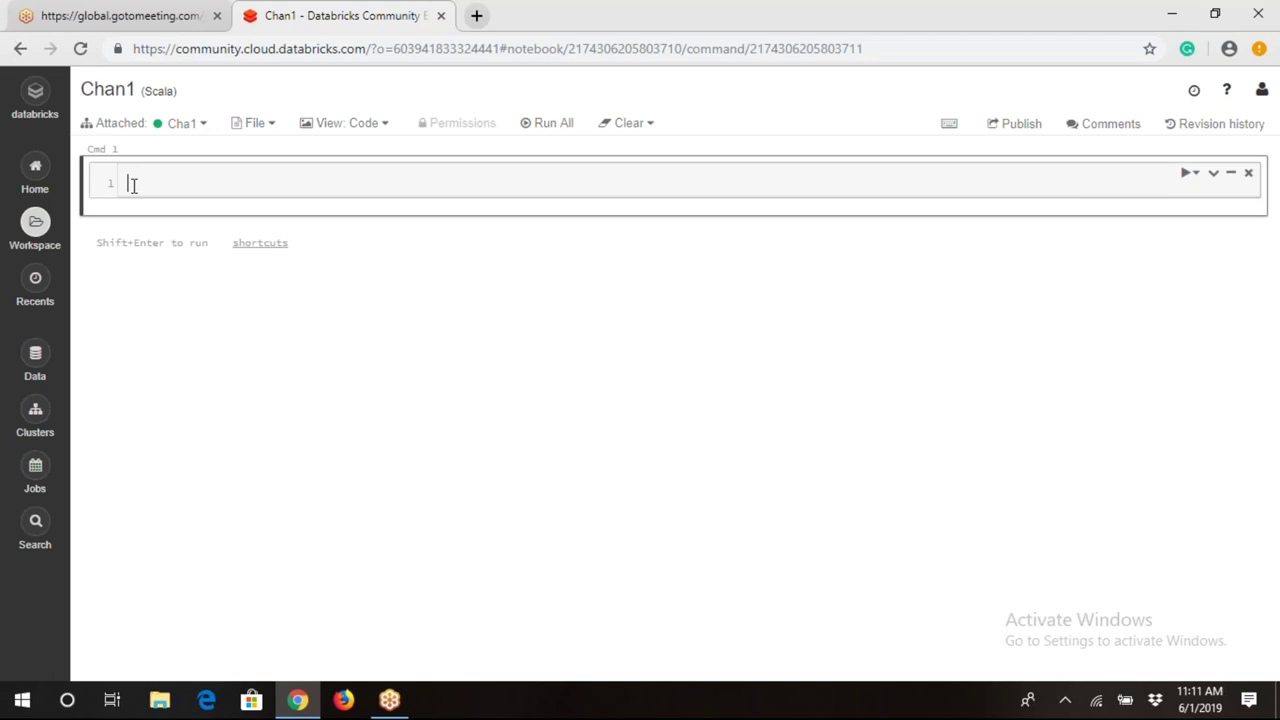
text(spark-sell)
key(Return)
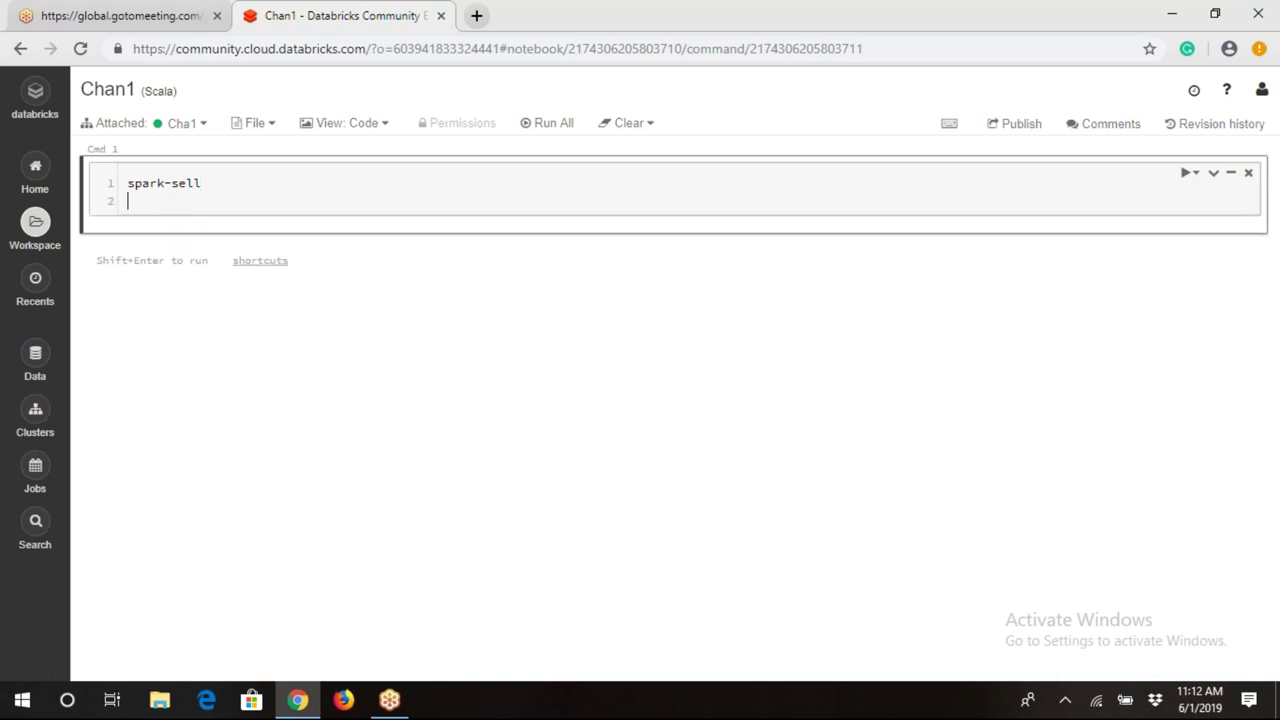
mouse_move(684, 146)
click(528, 128)
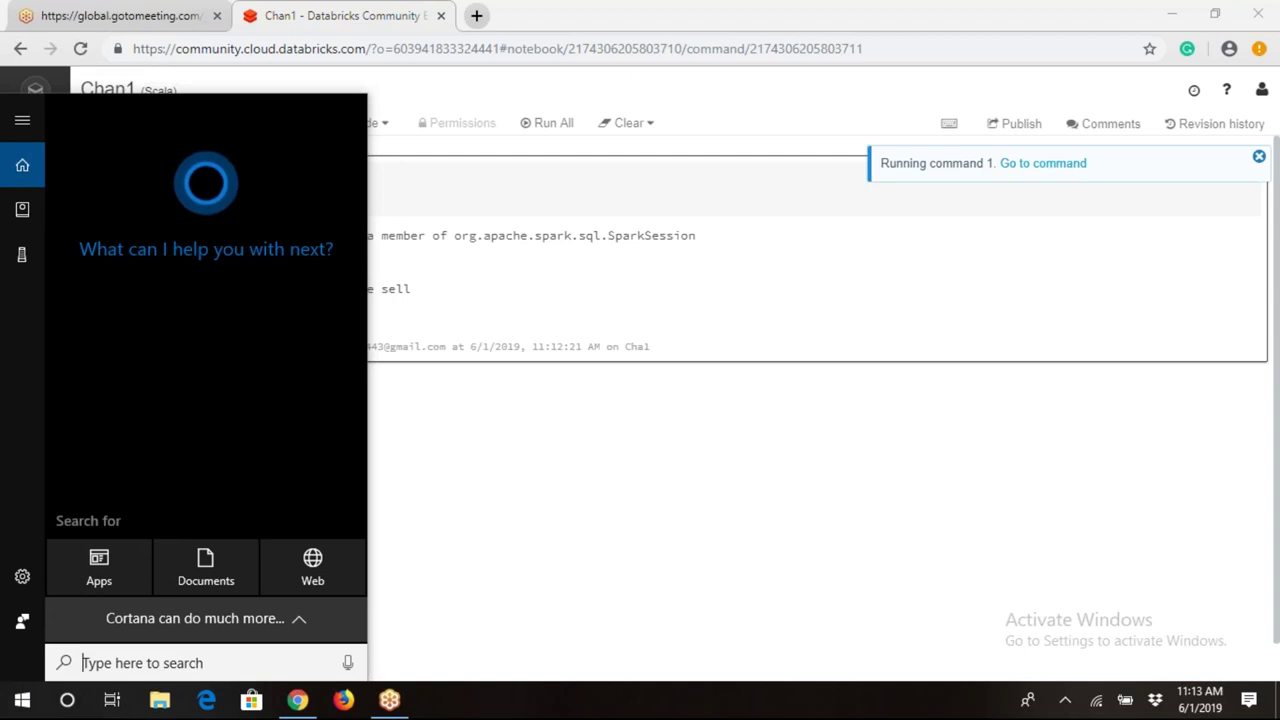
Step: Search Windows for PuTTY, check the web results in Edge, and return to the Databricks notebook in Chrome
text(putt)
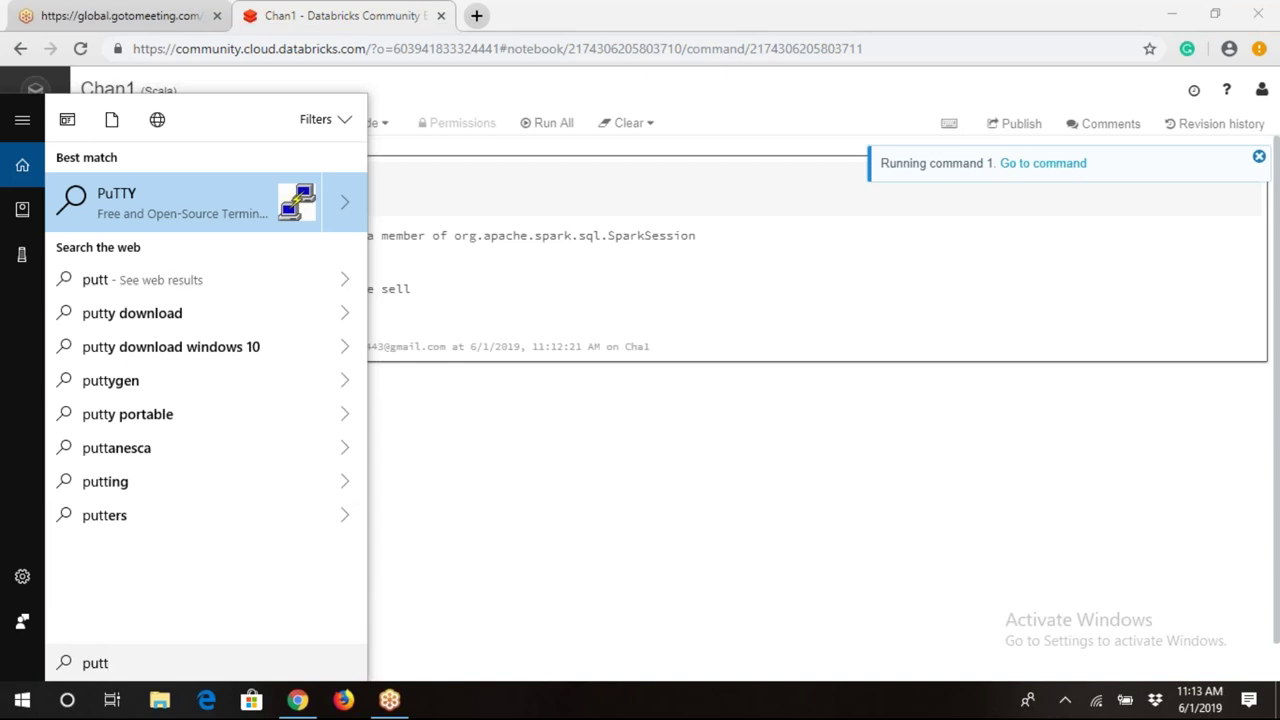
click(206, 700)
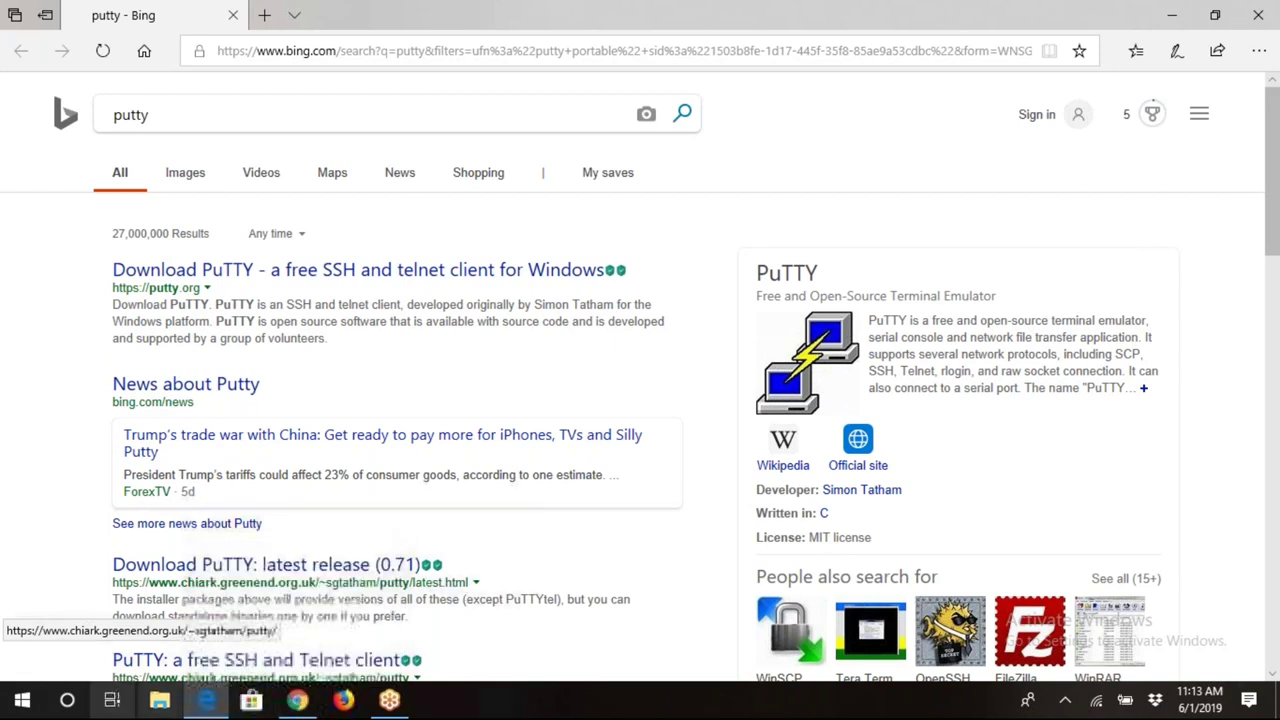
click(67, 699)
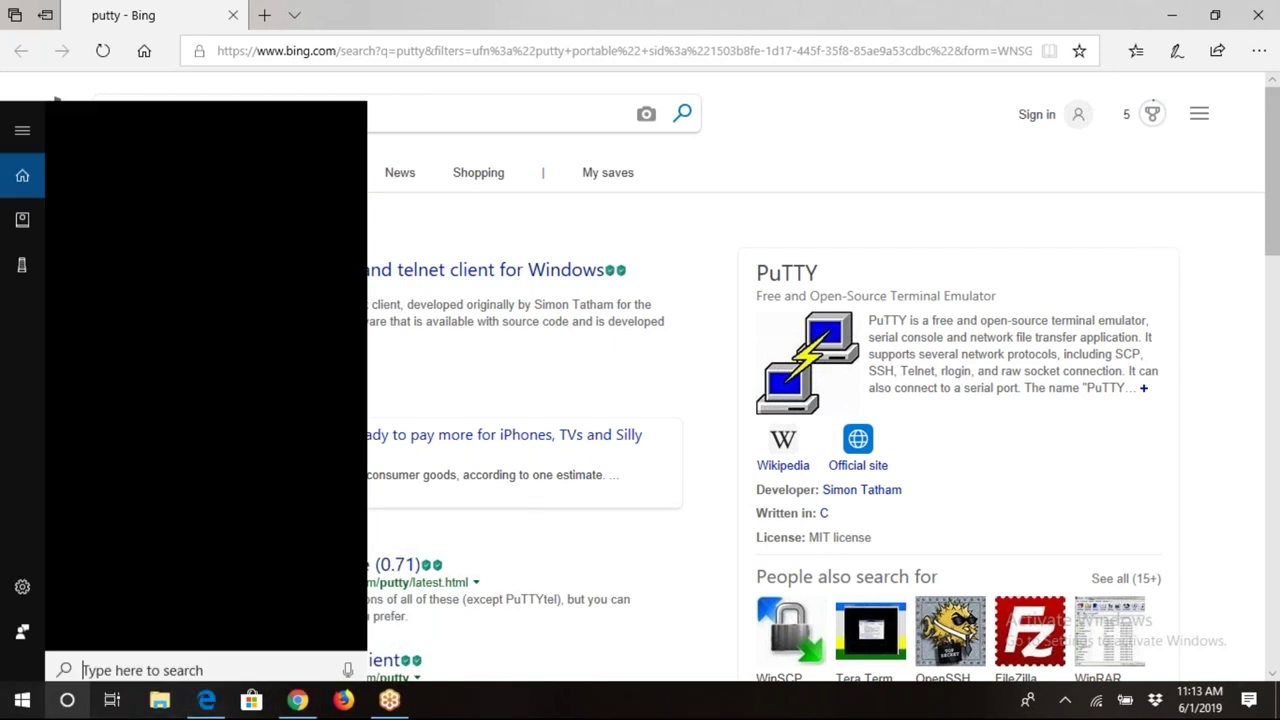
text(p)
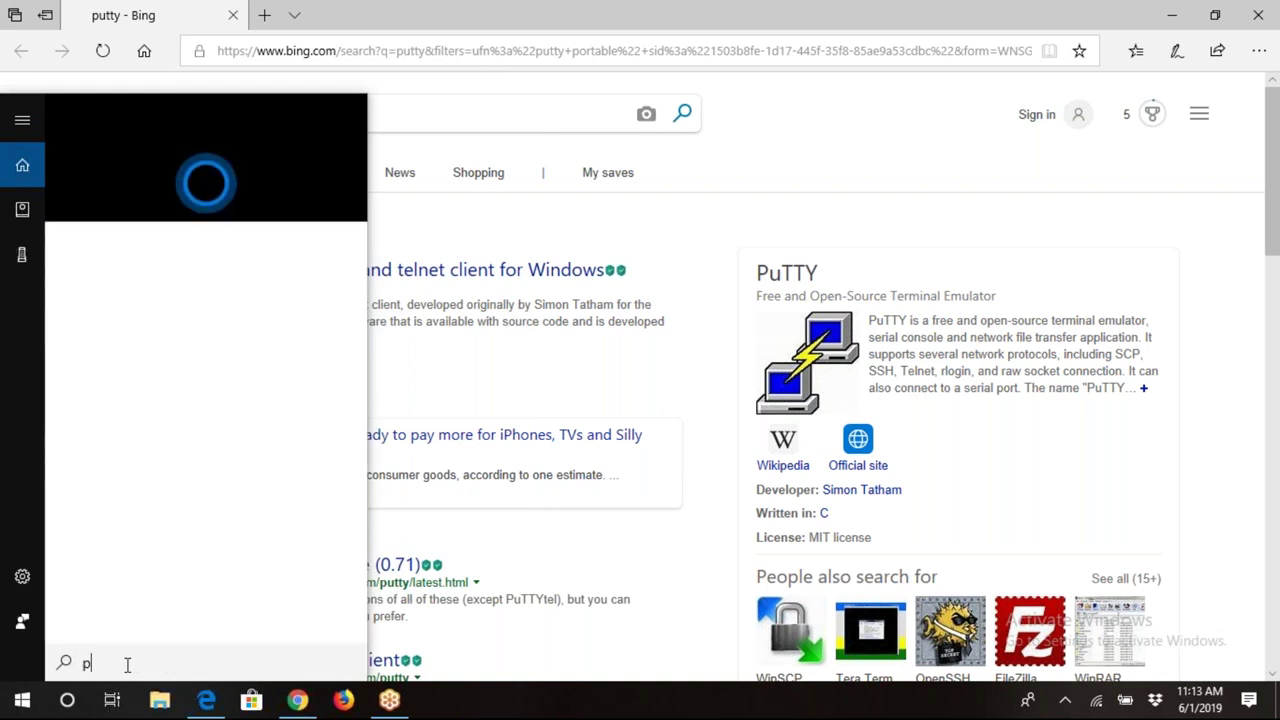
text(utty)
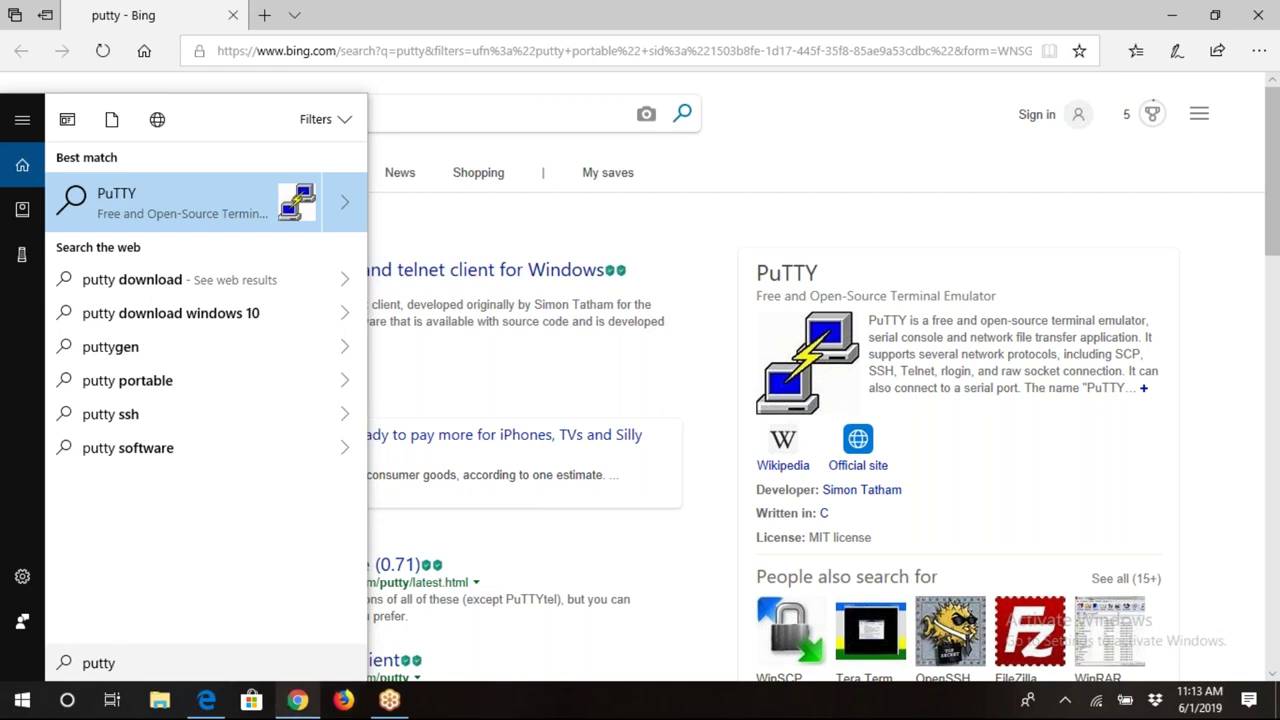
click(297, 700)
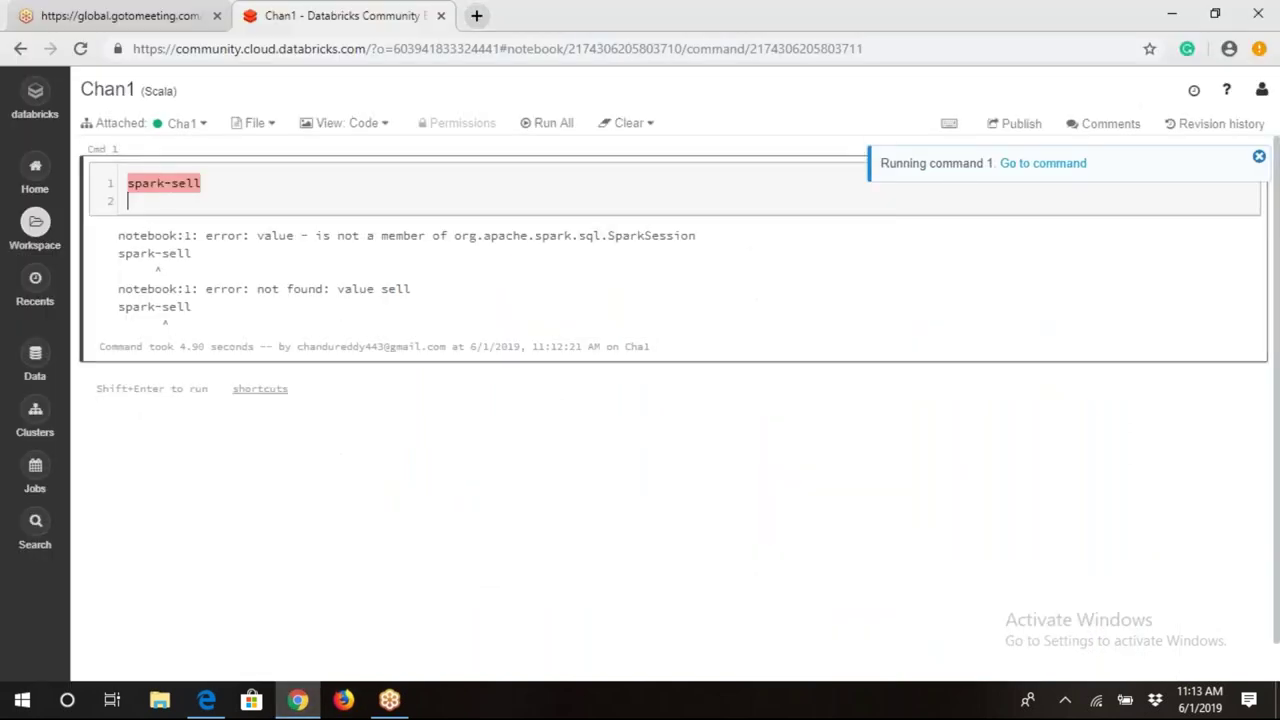